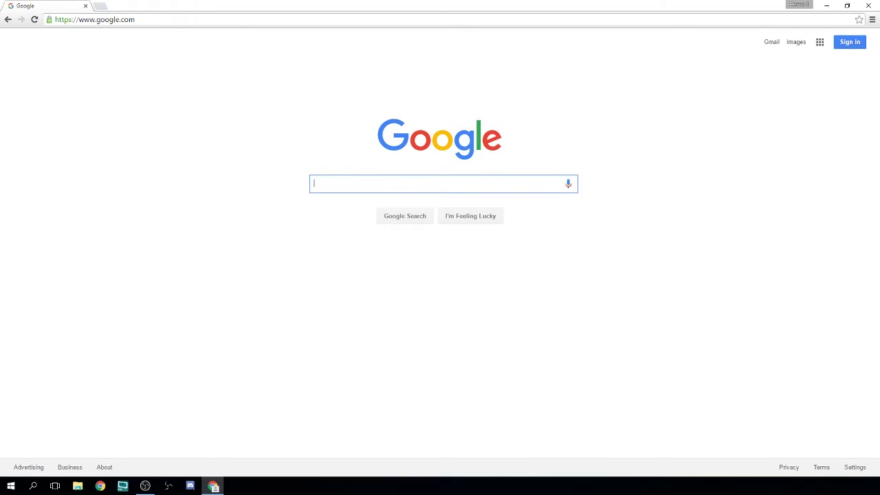
Go to restream.io, sign in, and bring up the list of services for a new channel
left_click(268, 19)
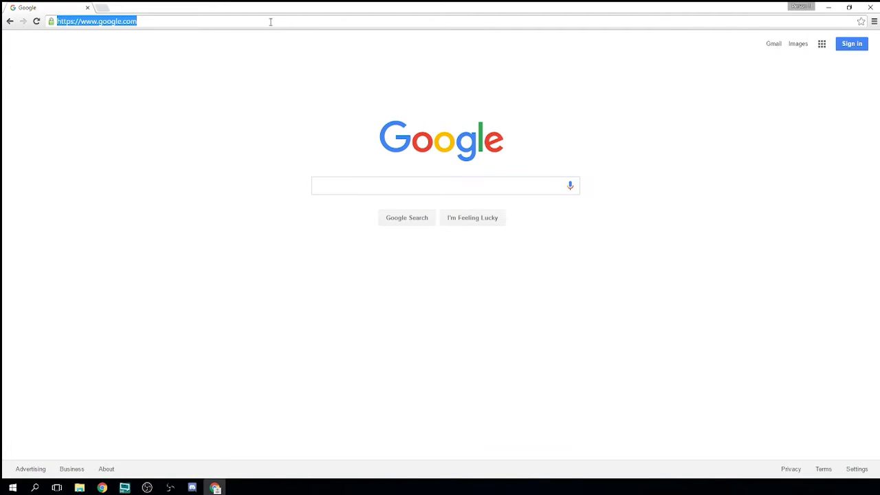
type("restream.io")
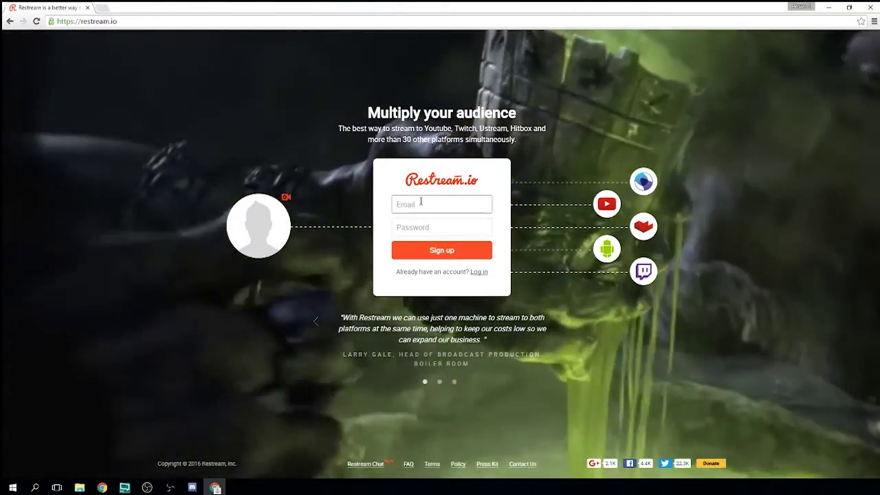
left_click(421, 204)
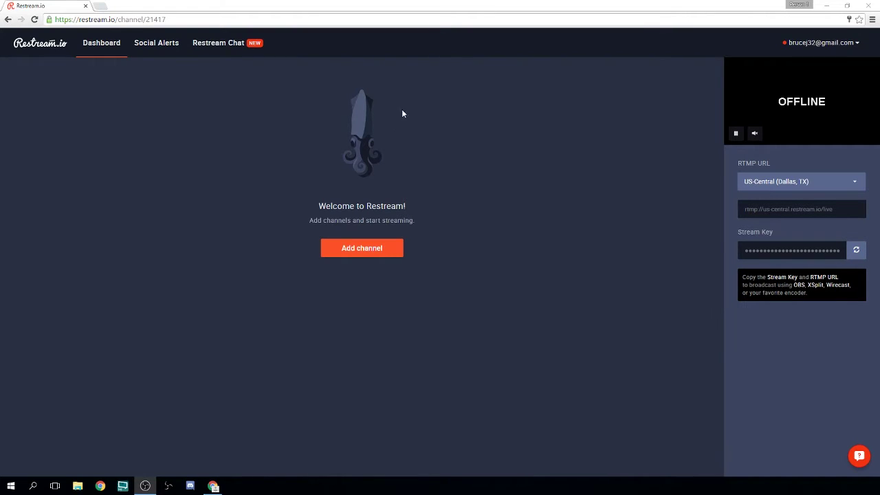
left_click(392, 249)
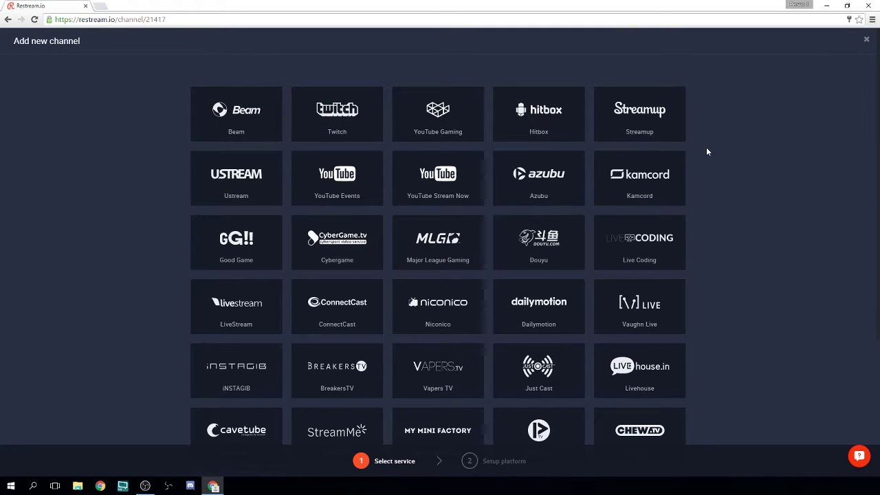
scroll(708, 149, "down", 3)
Connect a Twitch channel and set its ingest server to US-Central (Dallas, TX)
left_click(352, 130)
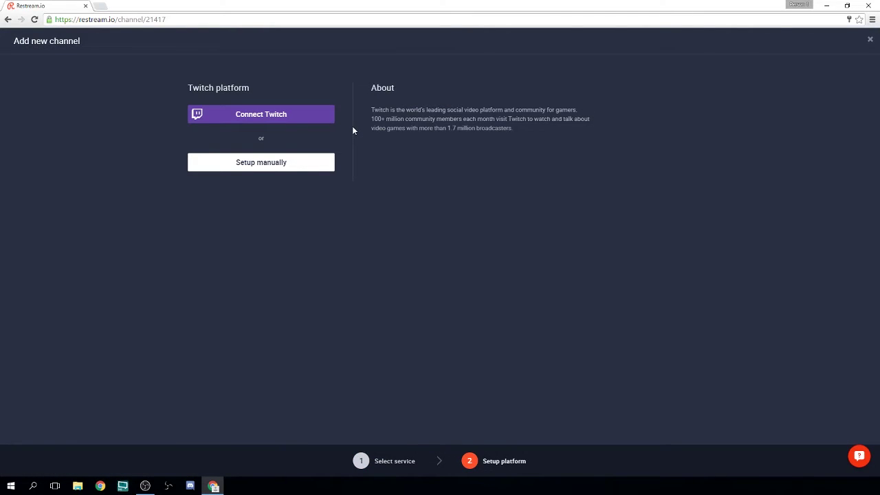
left_click(297, 118)
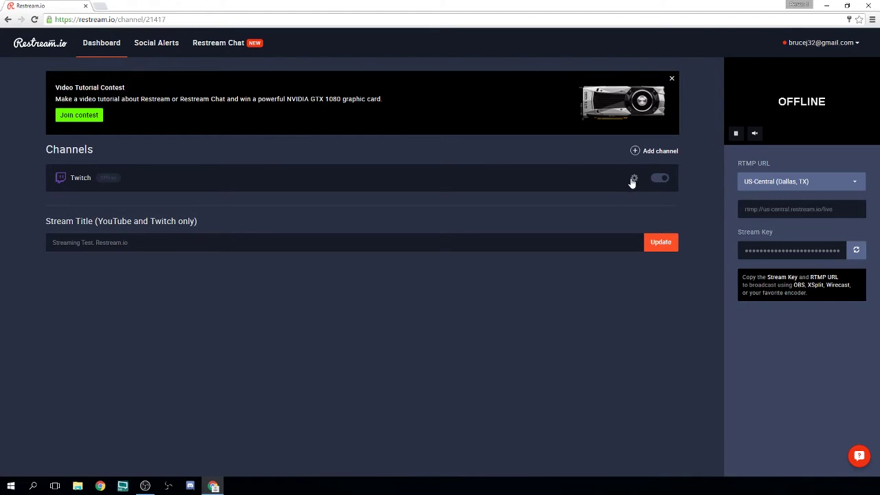
left_click(635, 179)
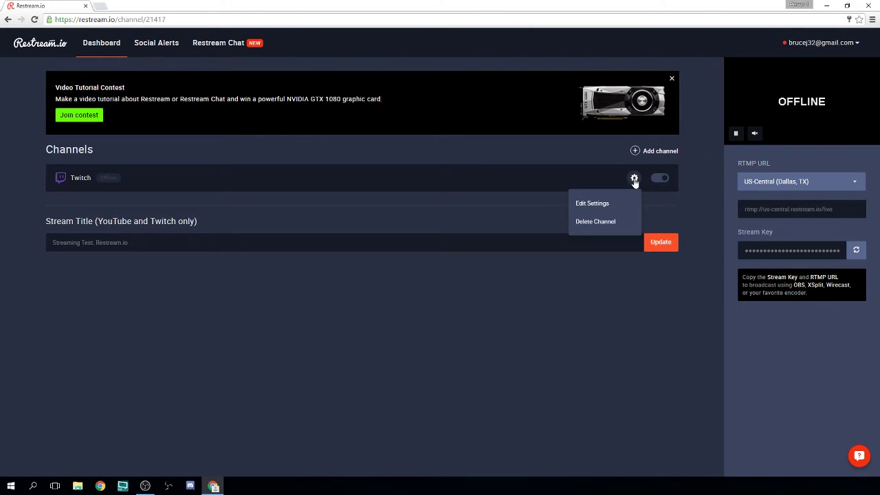
left_click(617, 204)
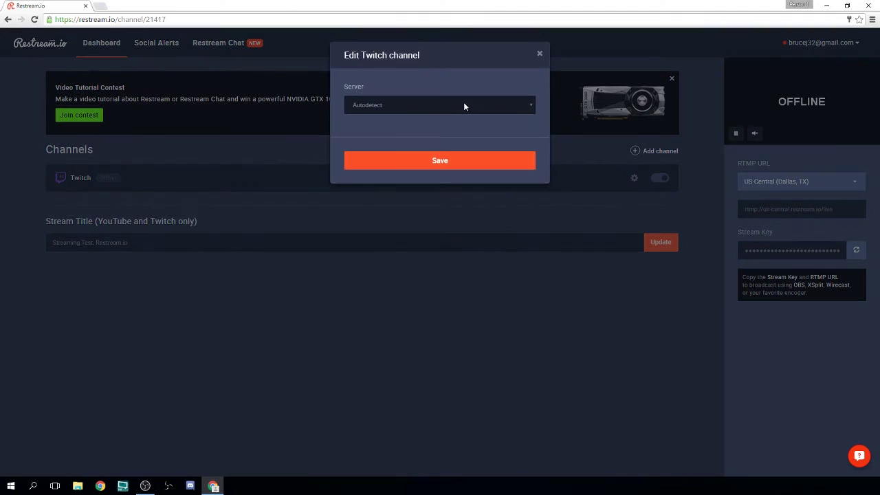
left_click(463, 105)
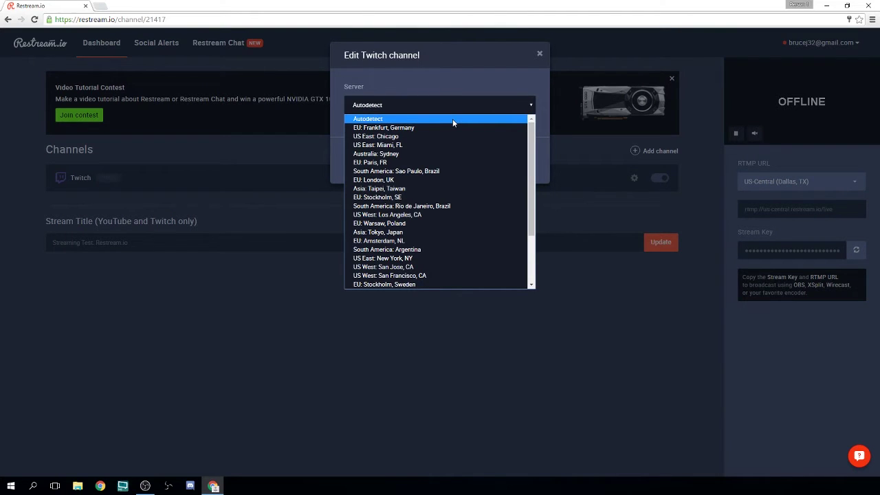
scroll(428, 266, "down", 2)
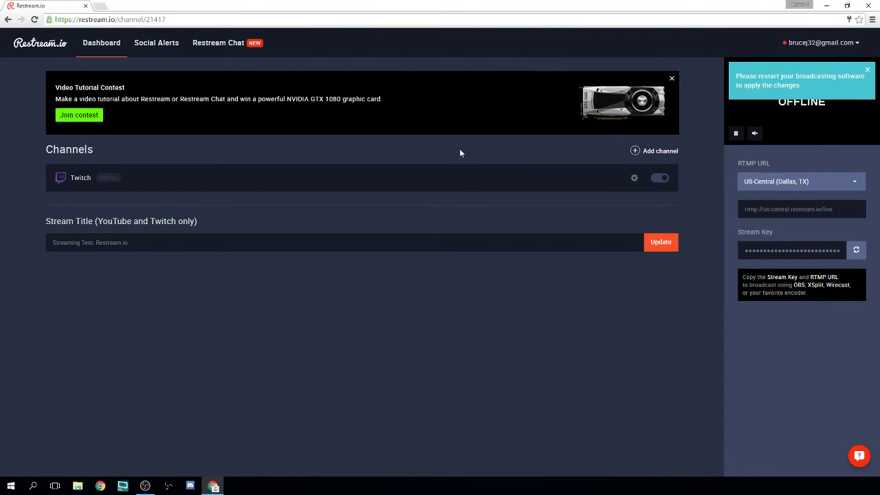
Add a YouTube channel and link it through Google sign-in
left_click(650, 150)
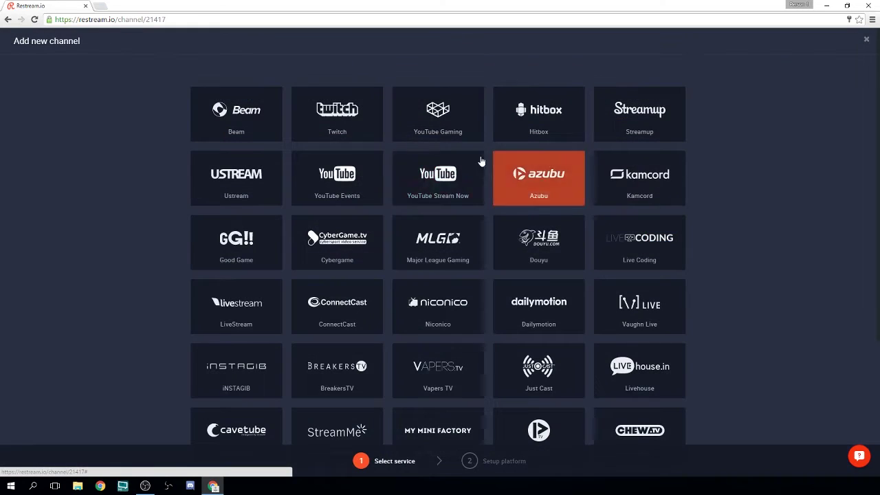
left_click(457, 120)
left_click(291, 115)
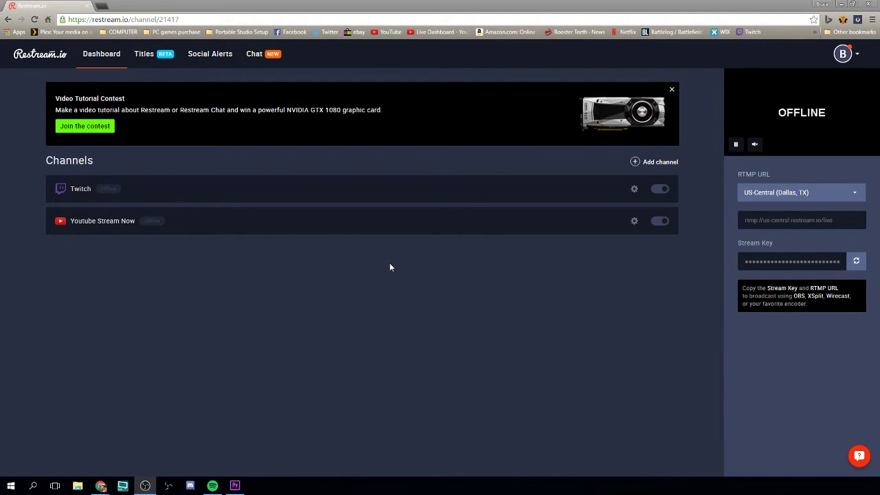
Set the Twitch game to Destiny and the Twitch title to 'Destiny Restream.io STRAEM'
left_click(151, 56)
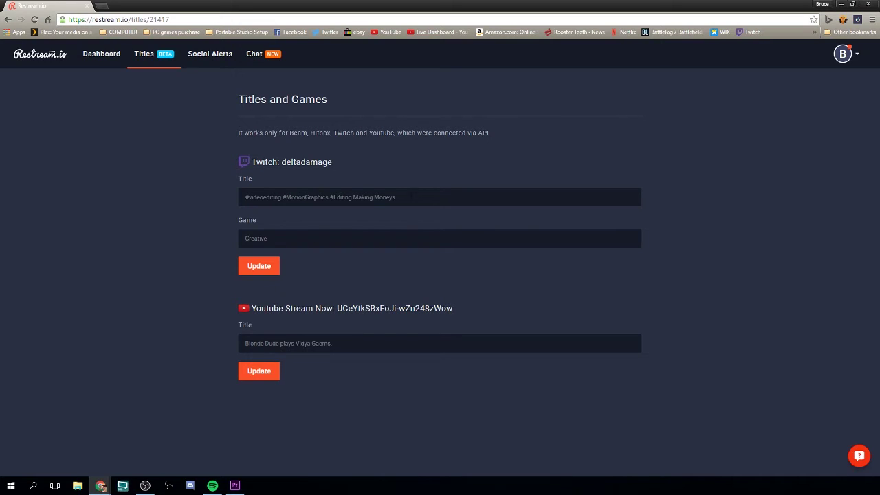
key("ctrl+a")
key("BackSpace")
type("Destiny")
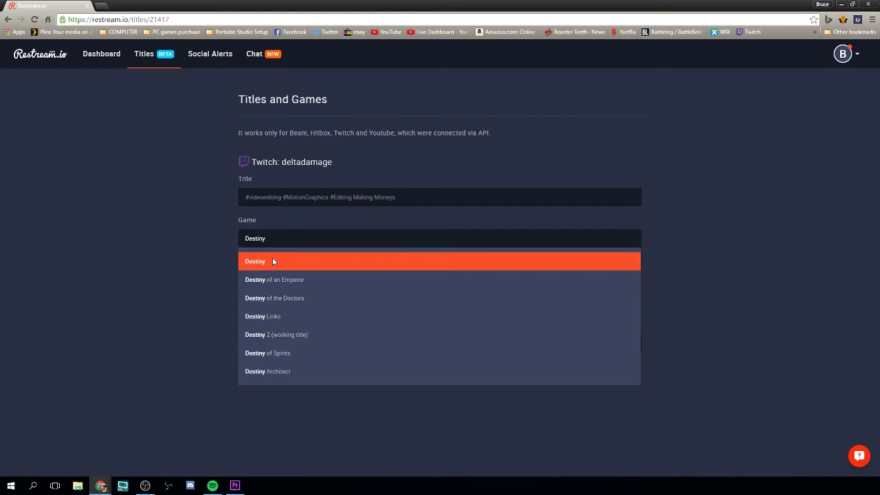
left_click(272, 261)
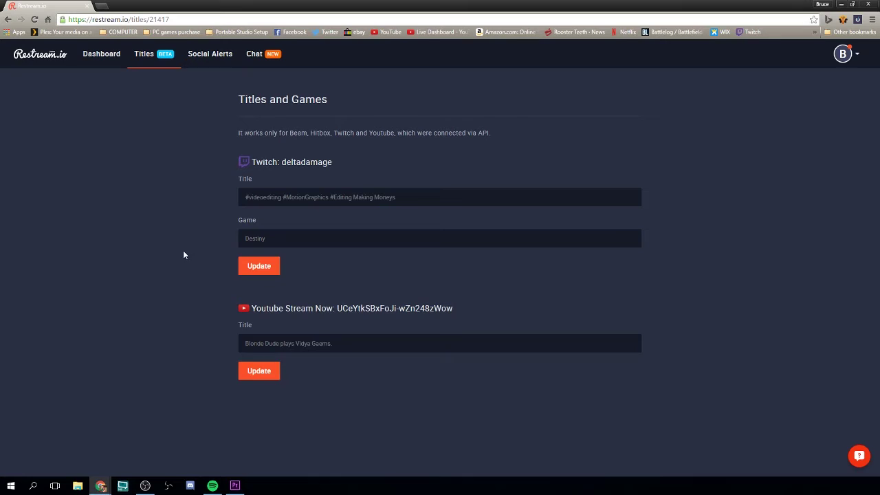
left_click(423, 205)
key("ctrl+a")
key("BackSpace")
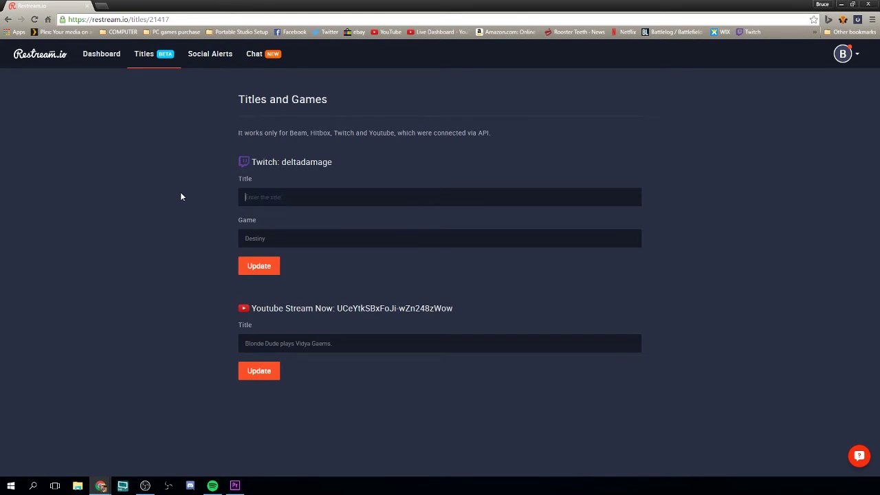
type("Destiny Restream.io STRAEM")
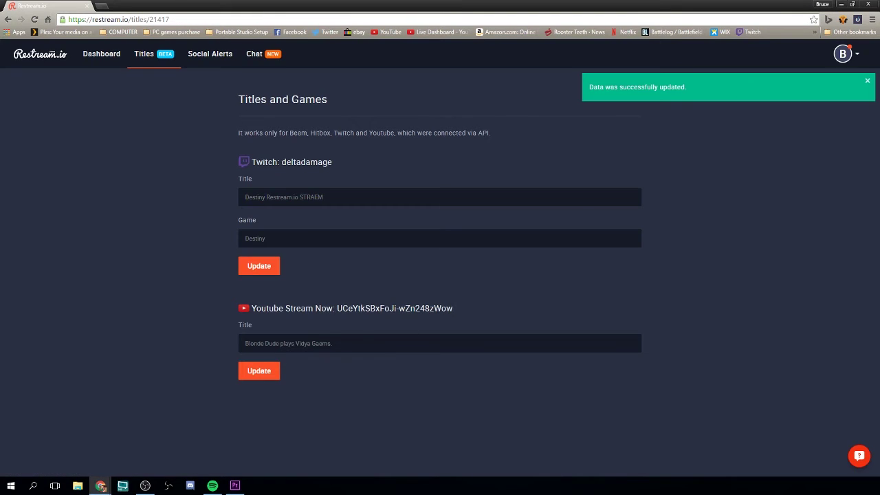
Replace the YouTube Stream Now title with new 'Restream.io Stream' text and save it
key("Tab")
key("BackSpace")
type("REst")
key("BackSpace")
key("BackSpace")
key("BackSpace")
type("estream")
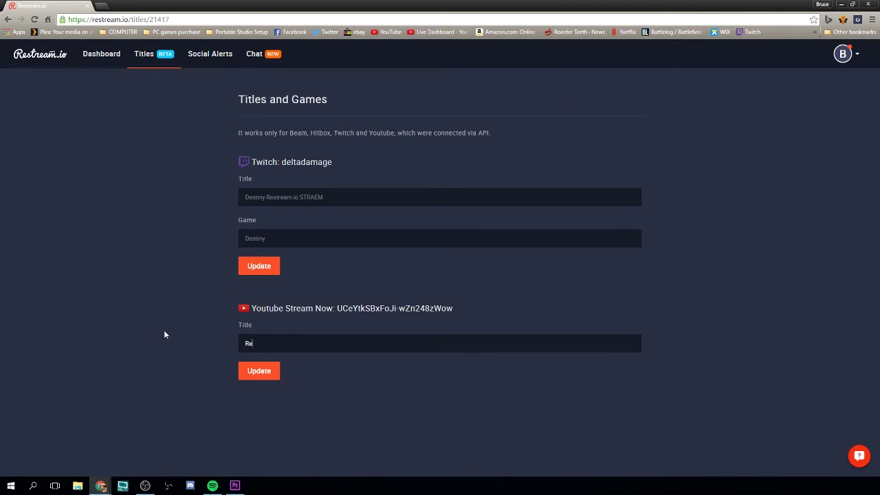
type(".io Stream")
left_click(259, 371)
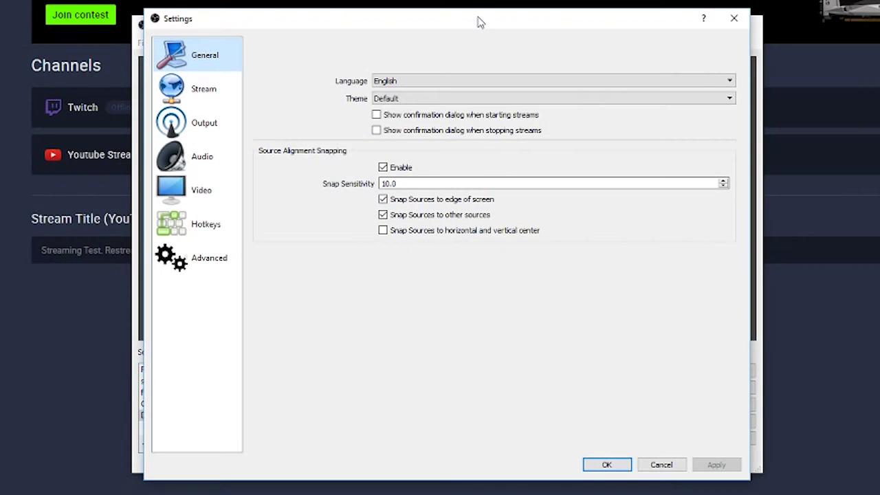
Set the OBS stream service to Restream.io with the US-Central (Dallas, TX) server
left_click(220, 91)
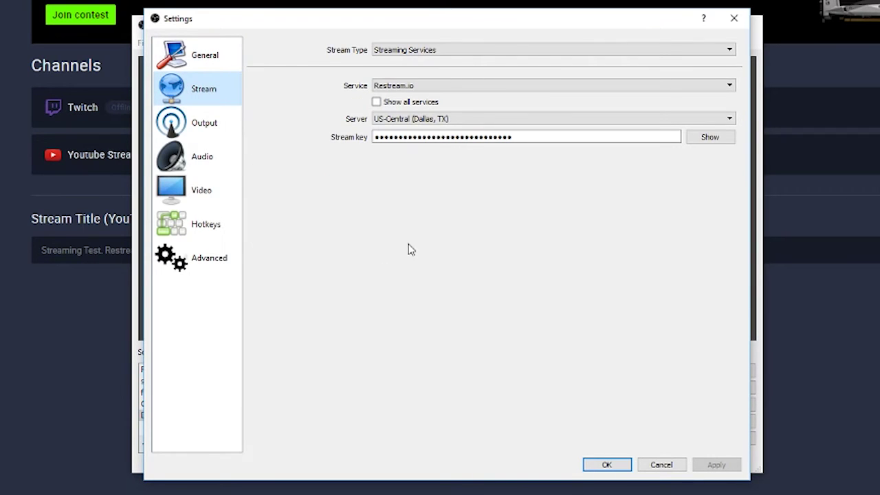
left_click(433, 90)
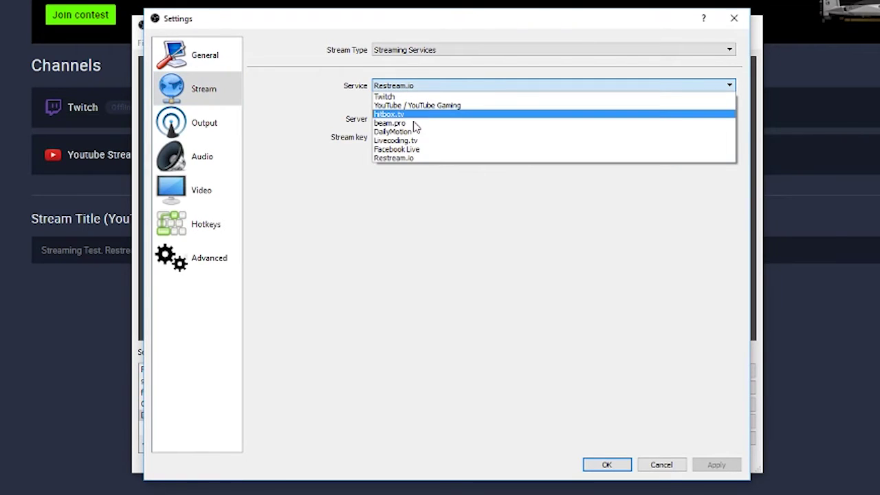
left_click(410, 158)
left_click(516, 119)
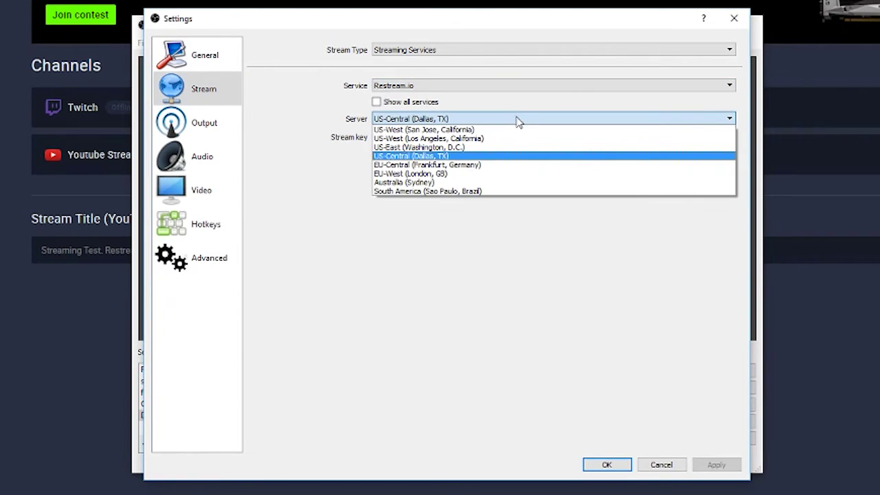
left_click(499, 159)
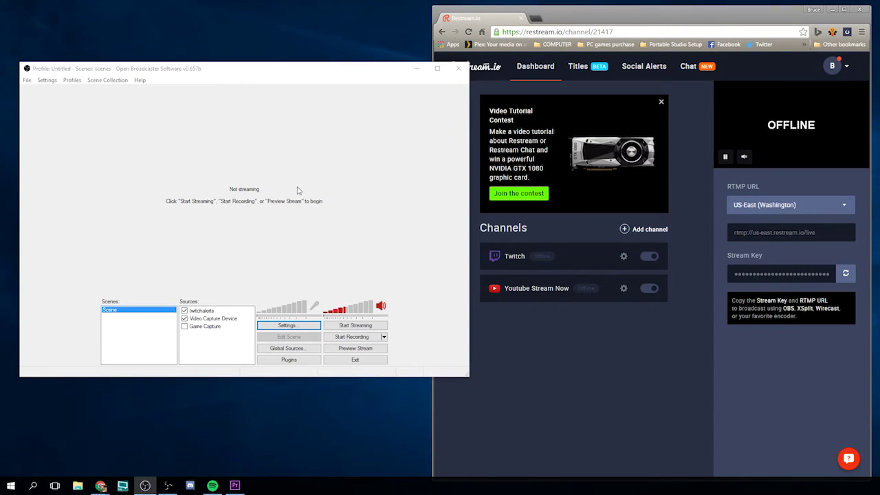
Set OBS broadcasting to a Custom service with FMS URL rtmp://us-east.restream.io/live, then apply and save
left_click(286, 327)
left_click(282, 113)
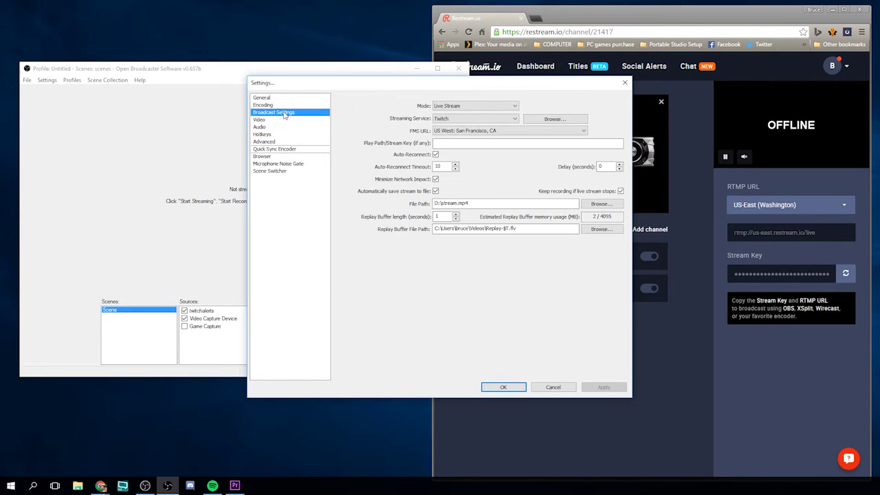
left_click_drag(403, 82, 261, 54)
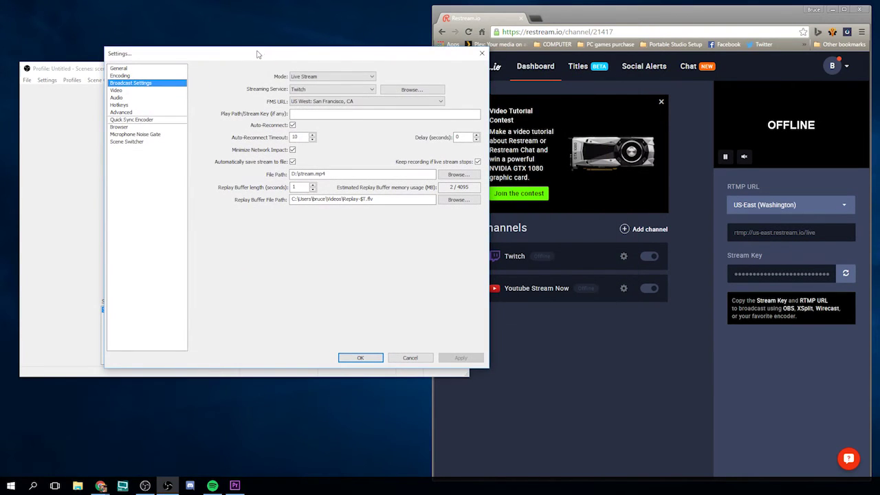
left_click(337, 91)
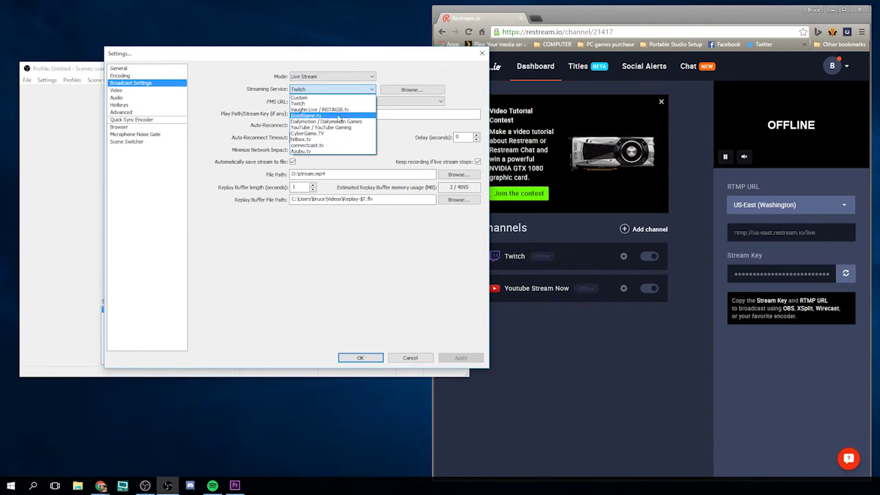
left_click(332, 98)
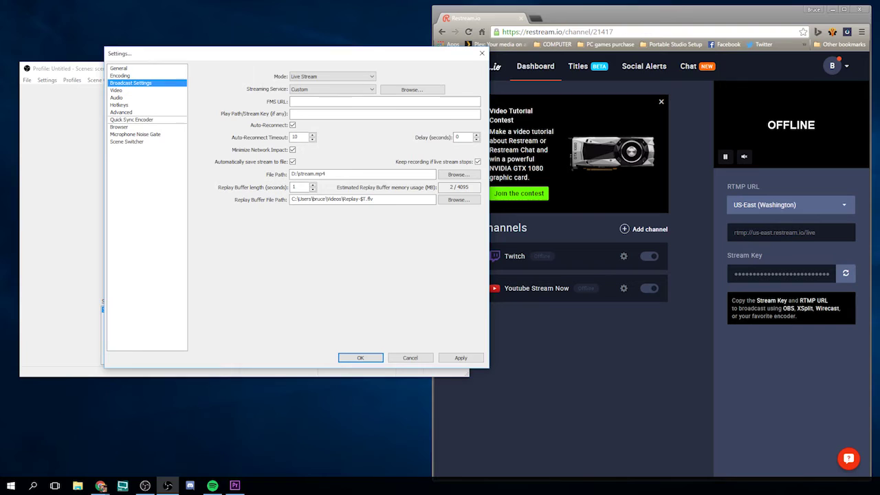
left_click(774, 232)
key("ctrl+c")
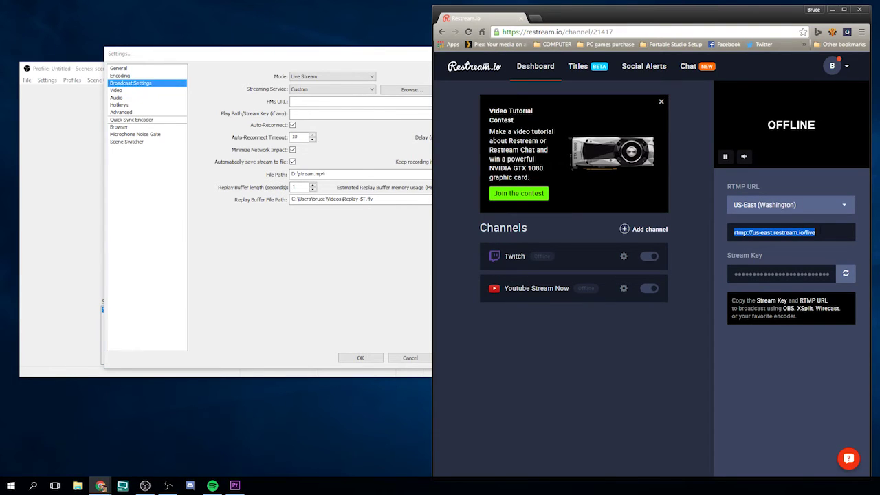
left_click(372, 102)
key("ctrl+v")
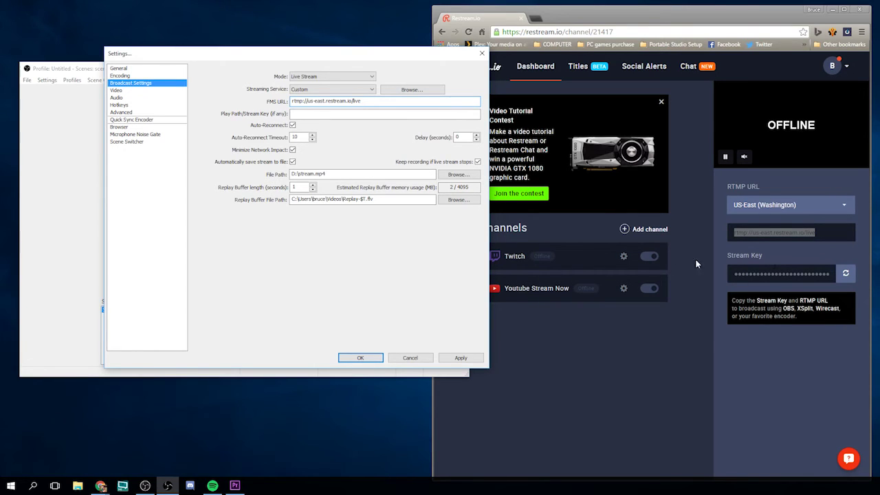
left_click(460, 358)
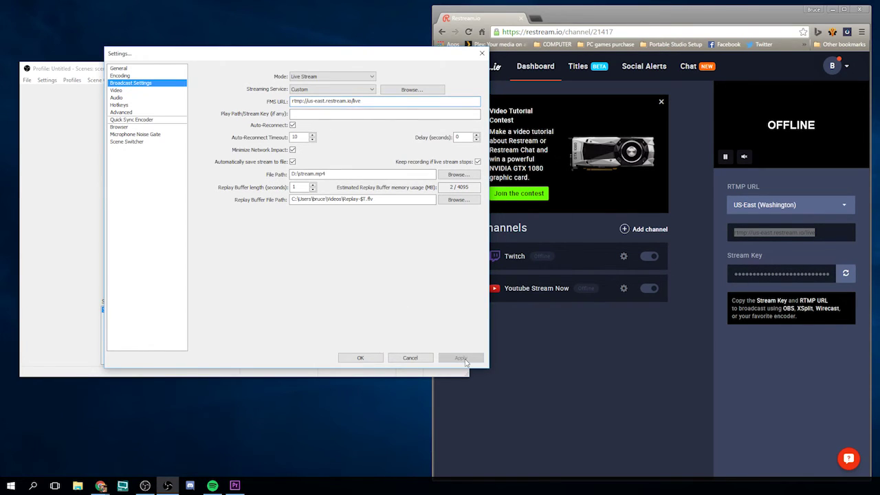
left_click(360, 357)
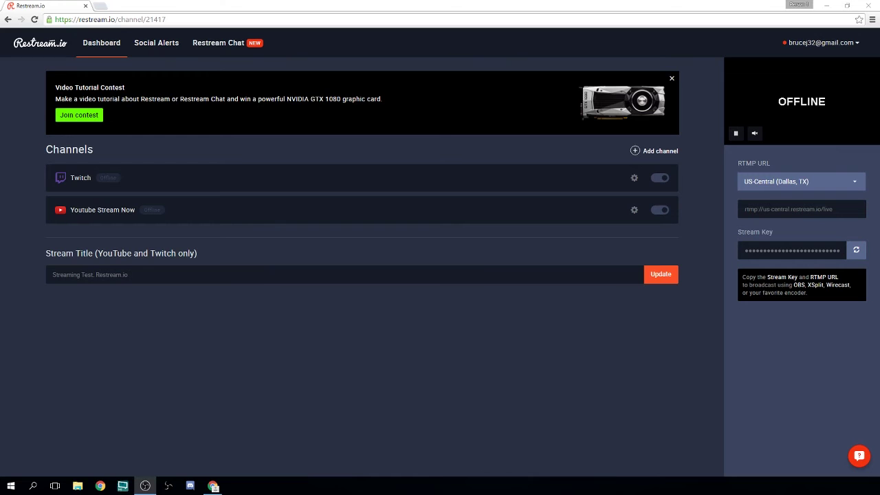
Open the Restream Chat page in a new tab, launch the Restream Chat app, and minimize the browser
left_click(219, 44)
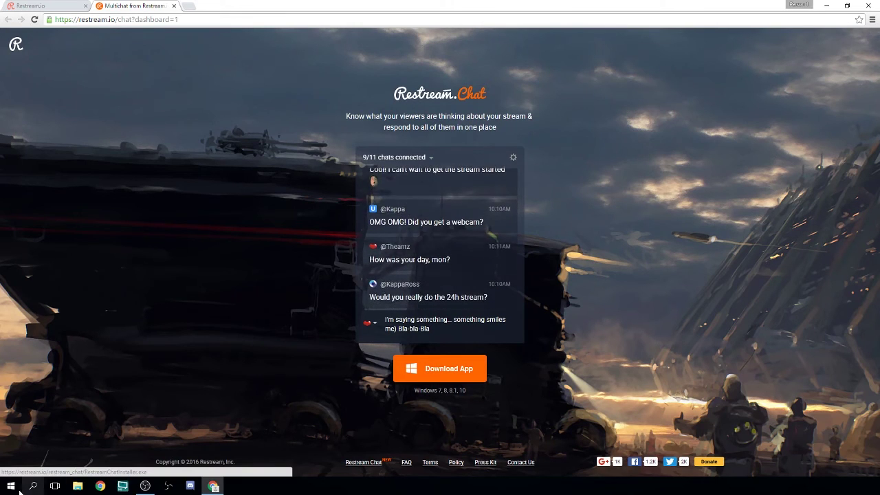
left_click(20, 489)
left_click(41, 374)
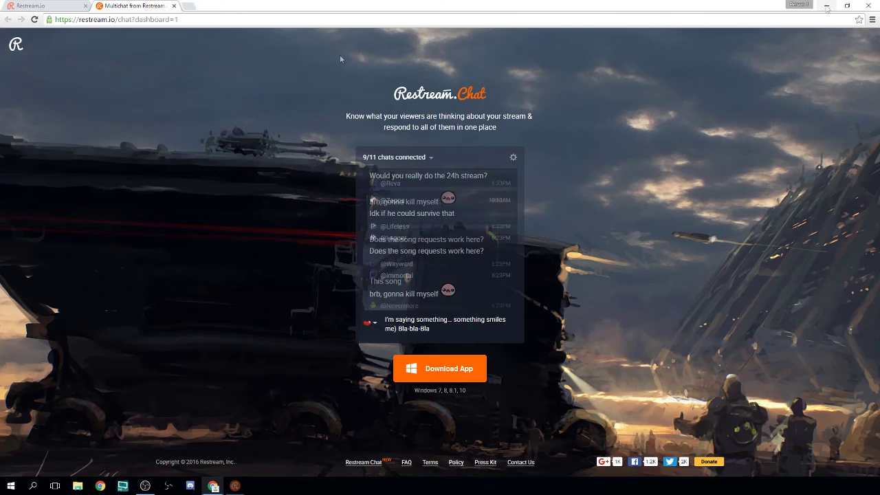
left_click(827, 5)
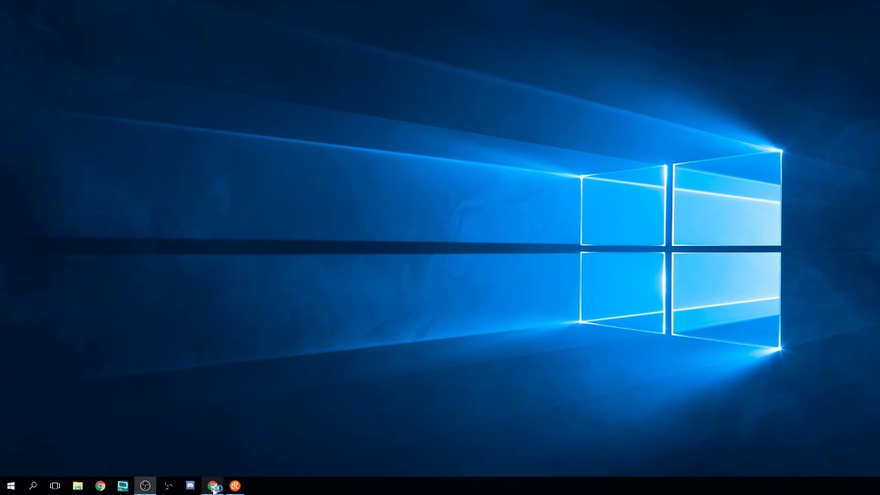
Center the chat window and send the messages 'testing' and '!amti'
left_click_drag(456, 5, 337, 145)
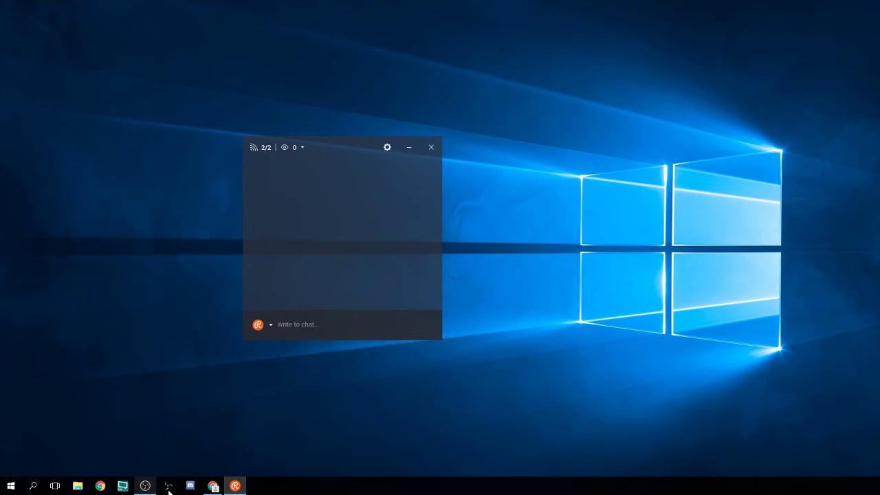
mouse_move(213, 486)
type("testing")
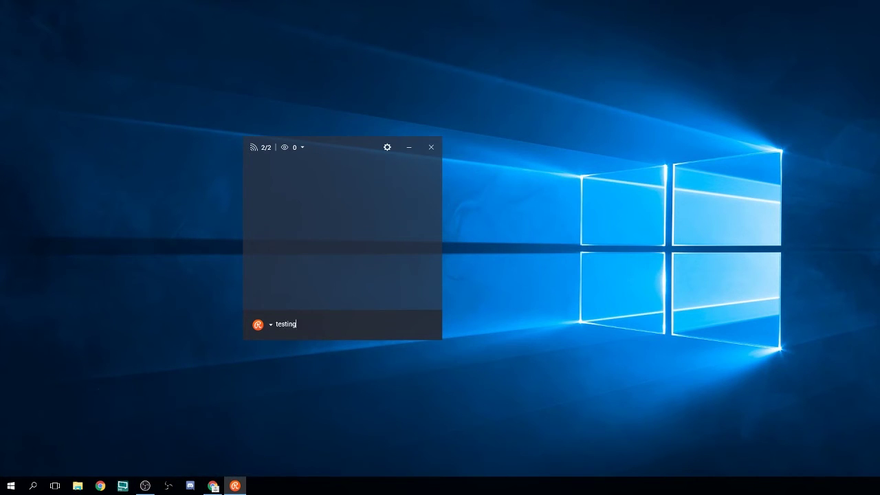
key("Return")
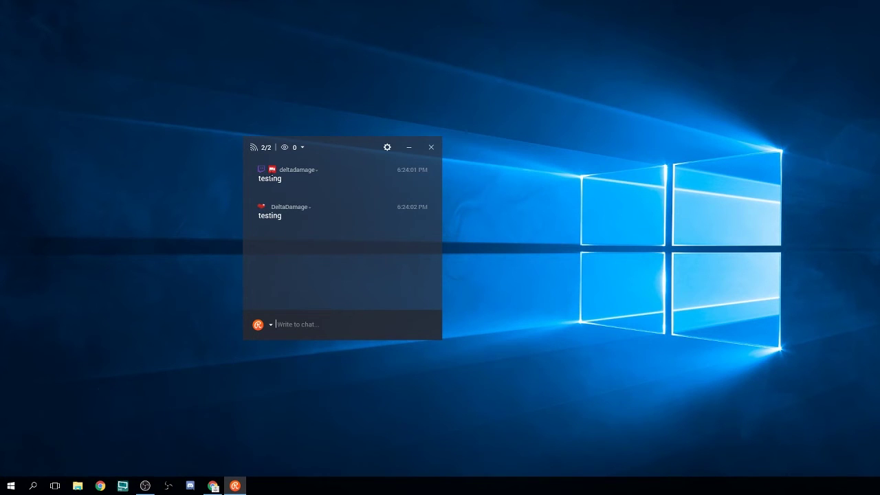
mouse_move(271, 172)
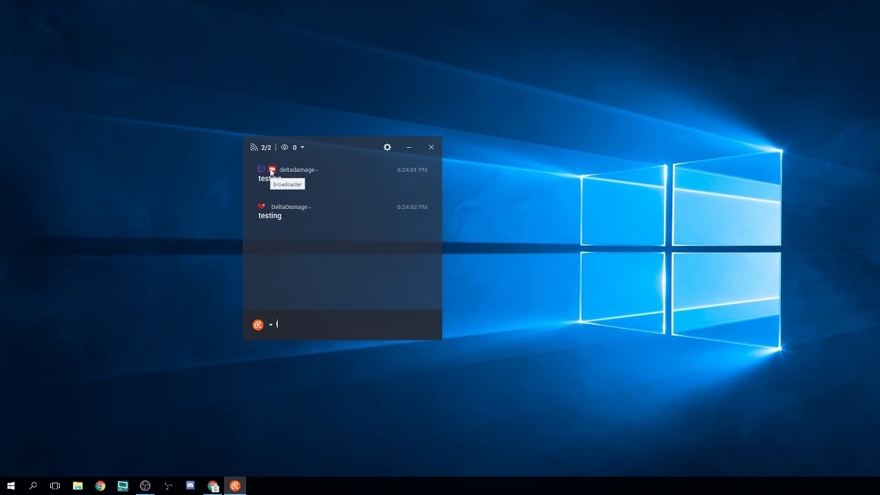
type("!amti")
key("Return")
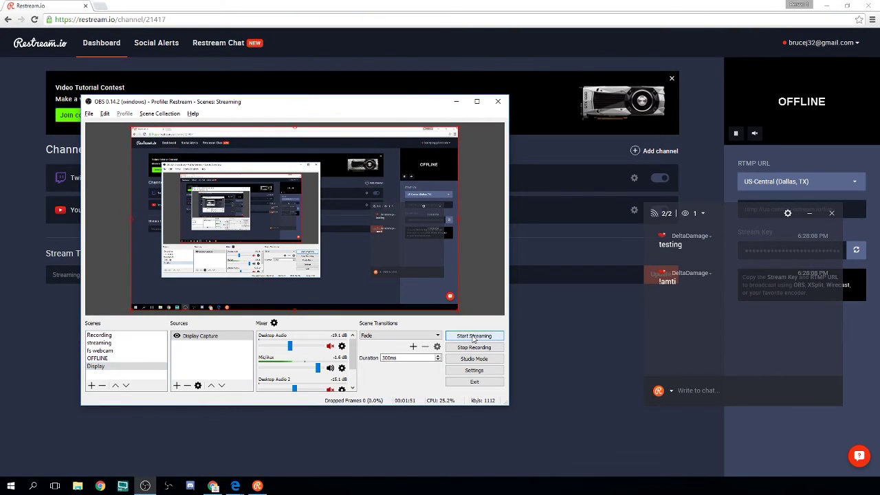
Start streaming in OBS, set OBS aside, and place the chat window at the dashboard's lower centre
left_click(474, 337)
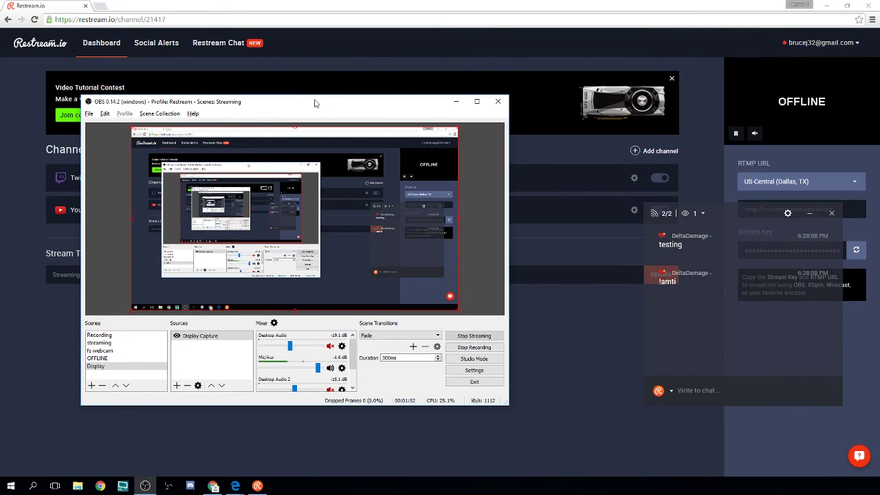
left_click_drag(317, 101, 309, 0)
key("alt+Tab")
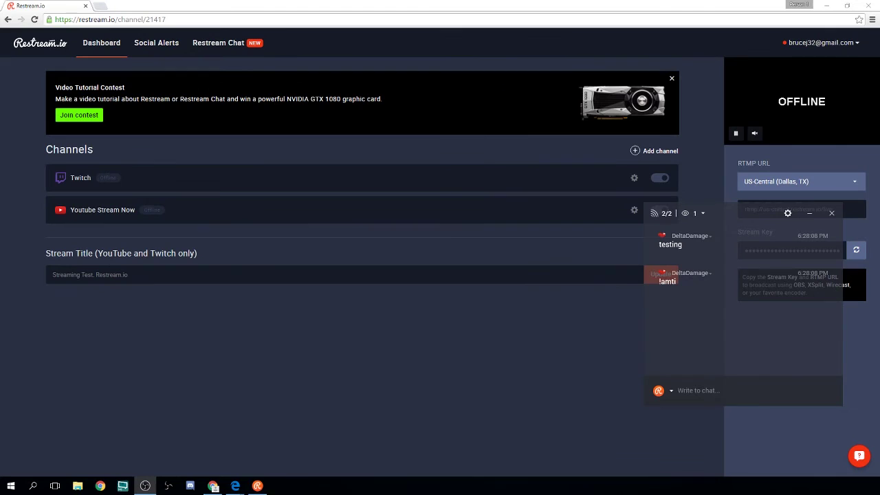
left_click_drag(733, 210, 449, 289)
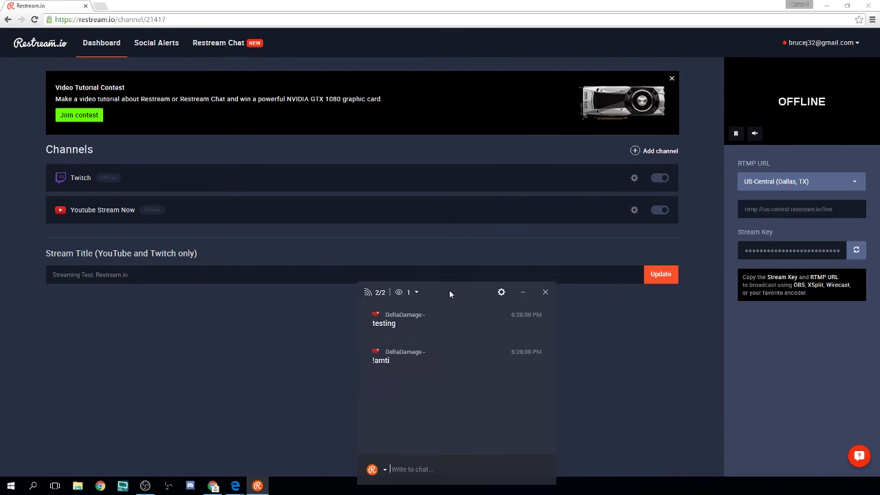